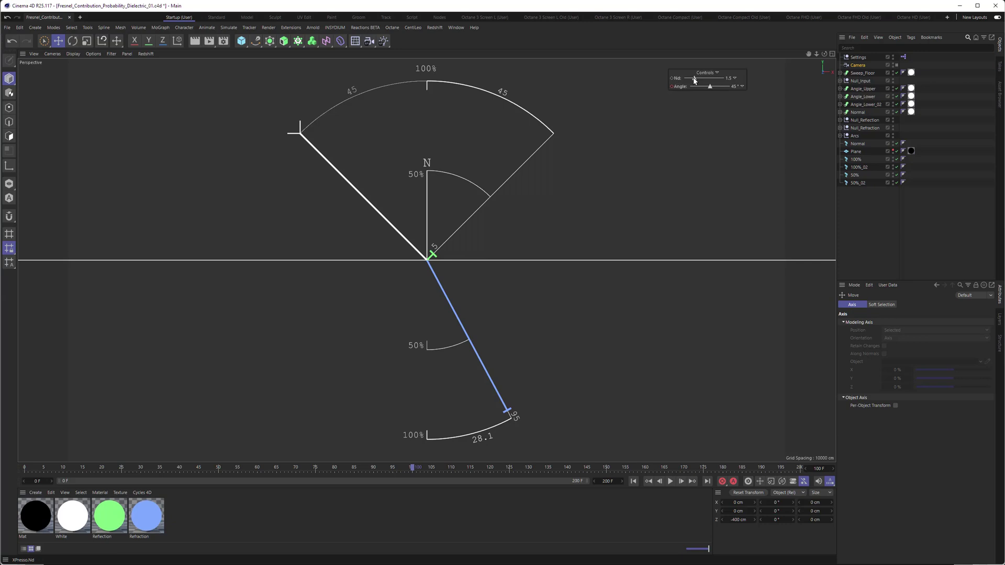
Step: Raise the diagram's Nd to 2.2, then 2.4: 17.1° refraction, 17.9% reflection, 82.1% refraction
mouse_move(694, 78)
mouse_down()
mouse_move(709, 86)
mouse_move(683, 85)
mouse_up()
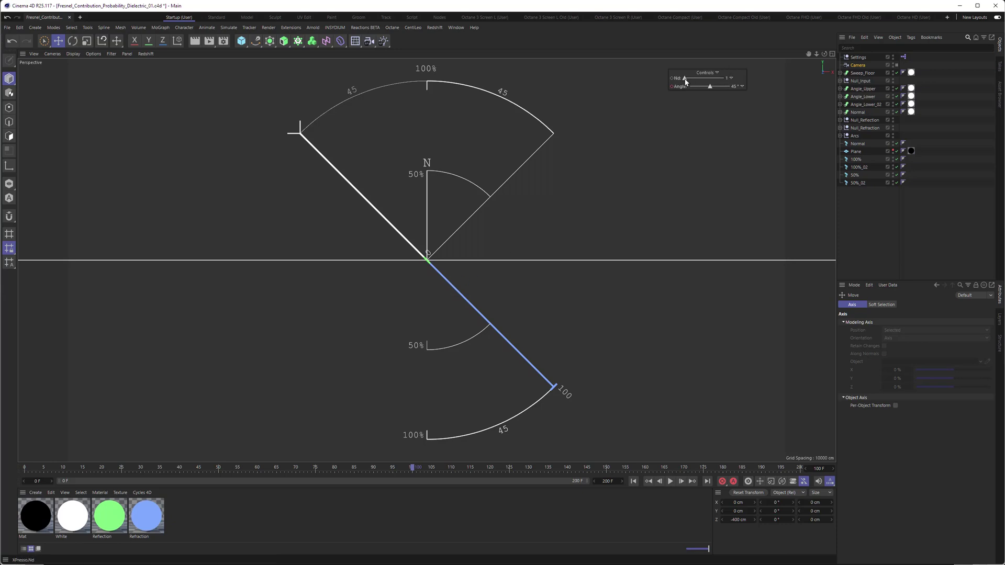
drag(685, 82, 712, 85)
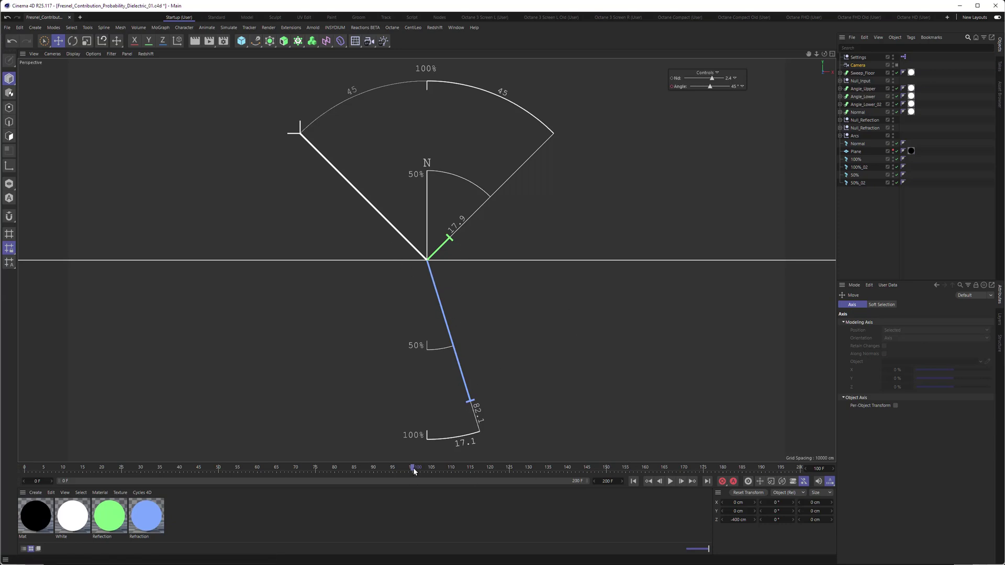
Step: Move the animation from frame 100 back to frame 48 for an incident angle near 13°
drag(413, 468, 452, 465)
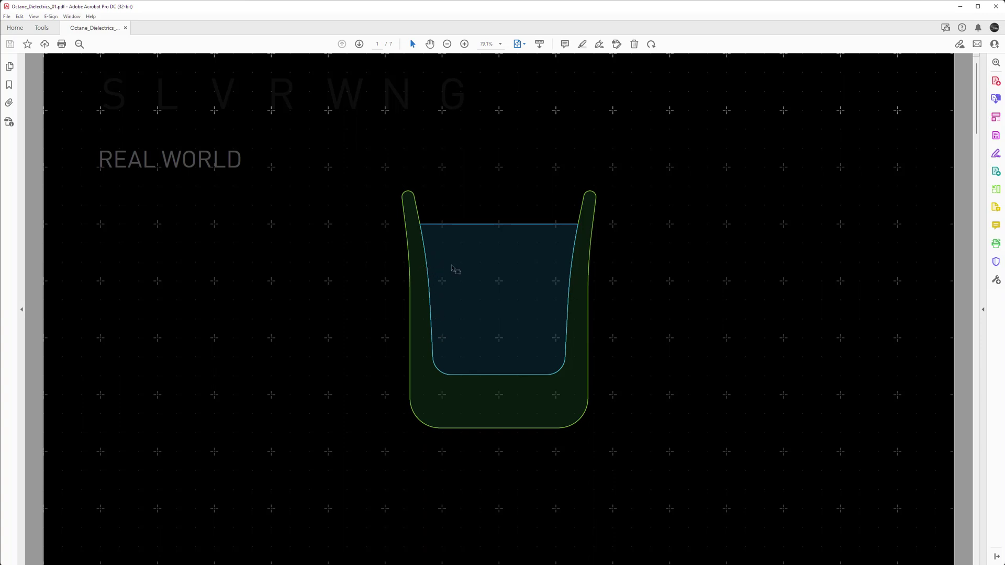
Step: Go to PDF page 2 of 7, the glass-of-liquid BOUNDARY CONDITION slide
scroll(450, 269, down, 1)
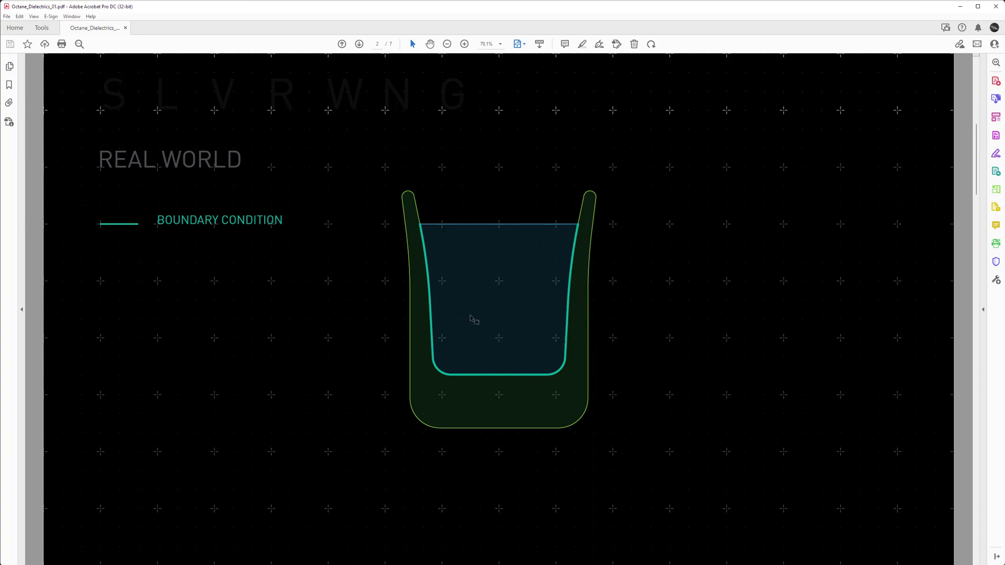
Step: Go to page 3 of 7, the CGI POLYGONAL slide with red Z-FIGHTING ERRORS
scroll(452, 307, down, 1)
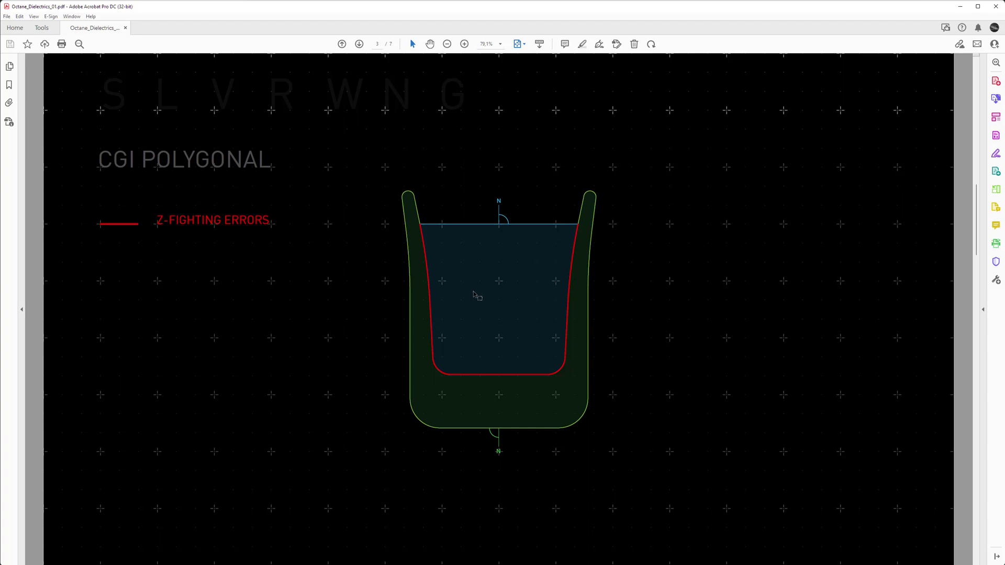
Step: Go to page 4 of 7, the TRADITIONAL METHOD INTERSECTION slide
key(Right)
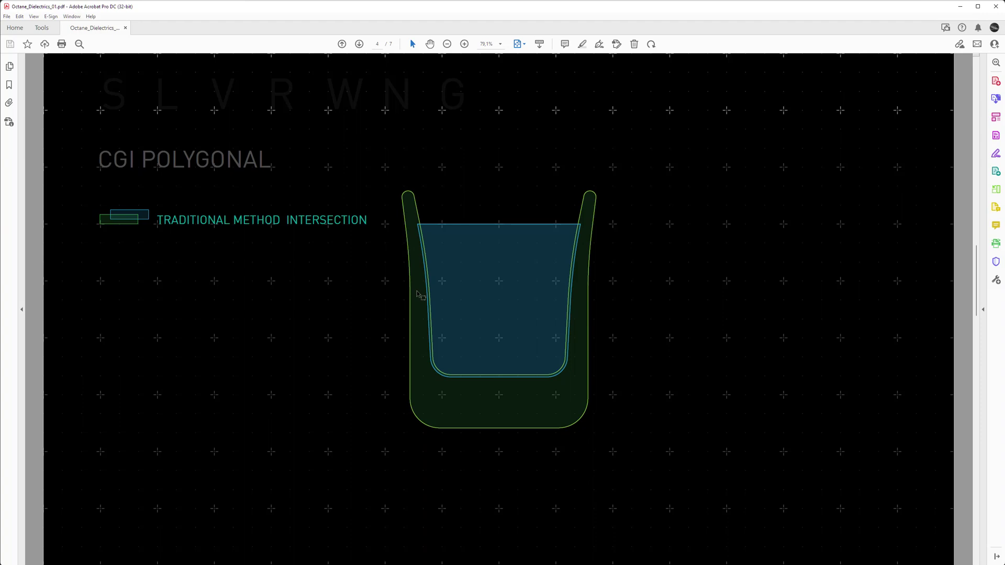
Step: Go to page 5 of 7, where the liquid widens to overlap the glass wall
scroll(419, 295, down, 1)
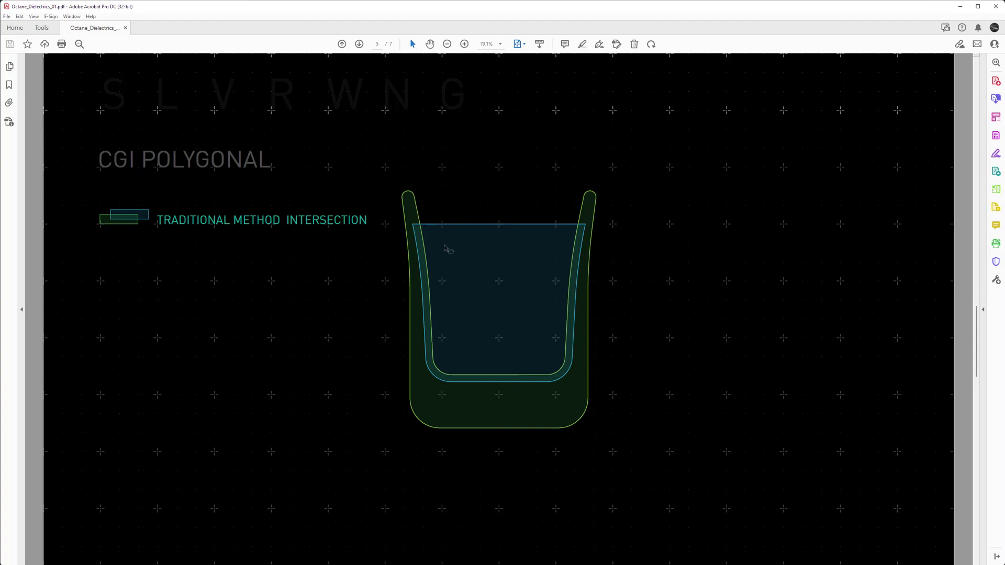
Step: Go to page 6 of 7, the ND GLASS HAS PRIORITY slide (GLASS 1, WATER 0)
scroll(460, 210, down, 1)
scroll(461, 209, down, 1)
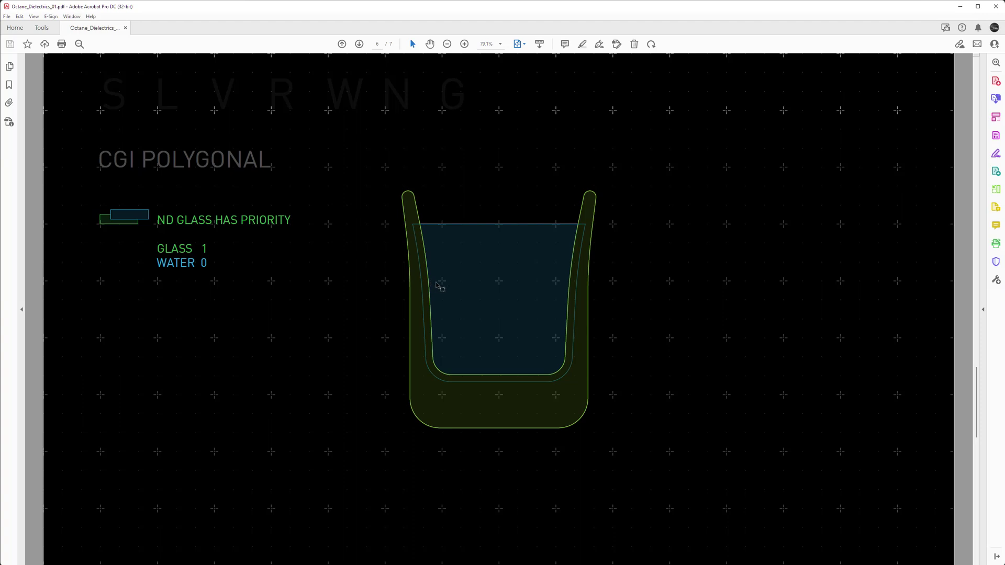
Step: Go to the final page 7 of 7, where the fluid has priority (WATER 1, GLASS 0)
scroll(435, 288, down, 1)
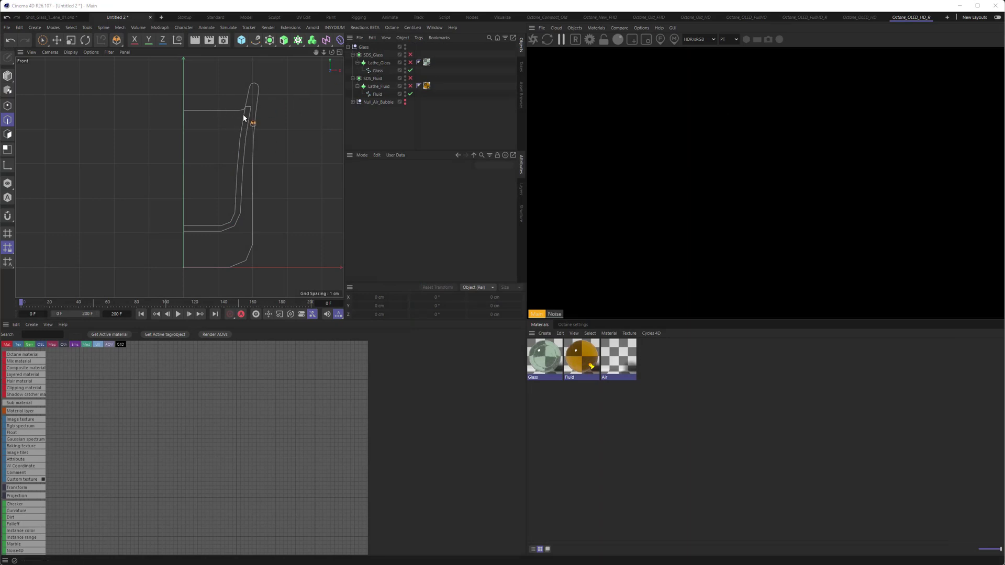
Step: Select the Glass, then the Fluid profile spline, soloing the fluid briefly with Alt+S
click(376, 71)
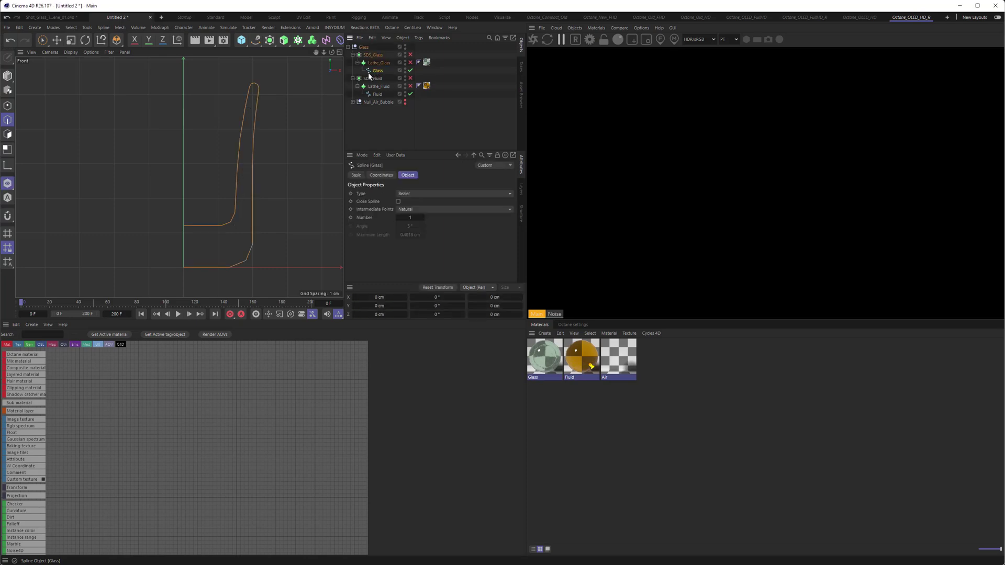
click(251, 197)
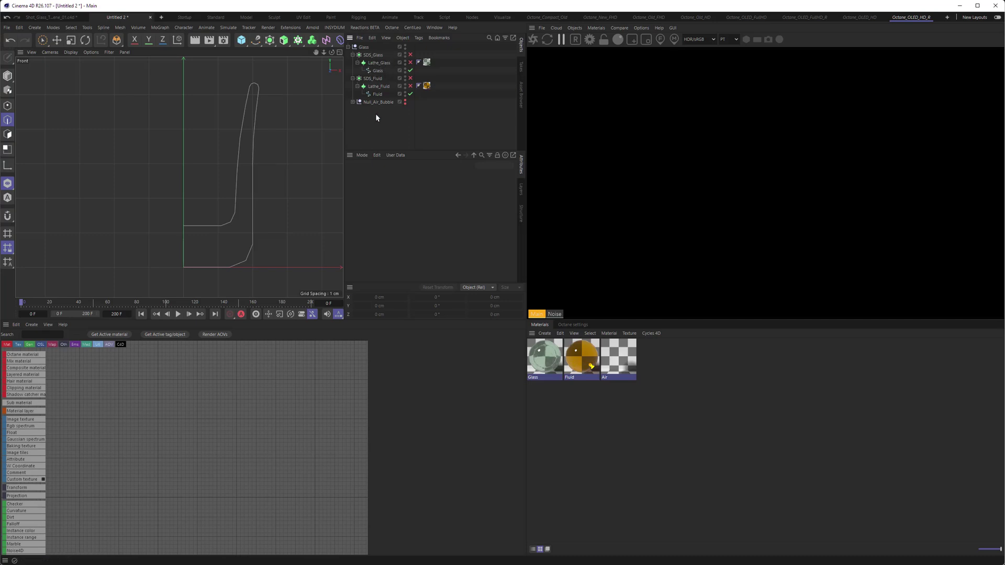
click(378, 94)
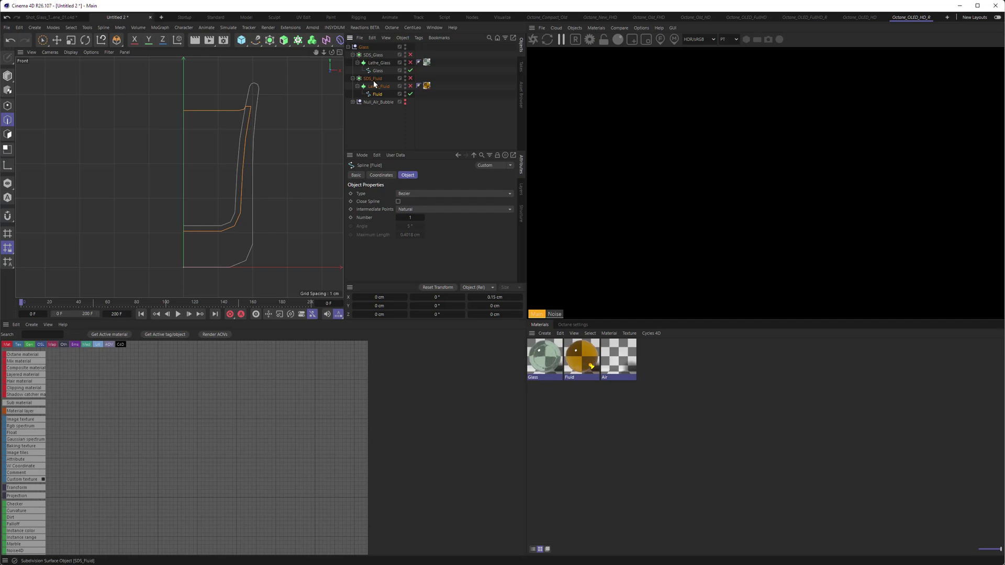
key(alt+s)
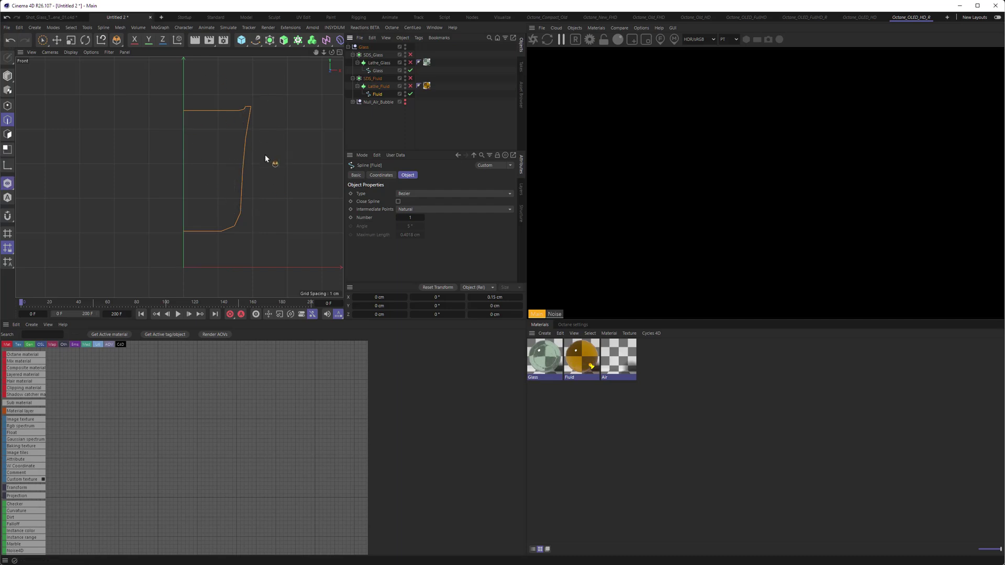
key(alt+s)
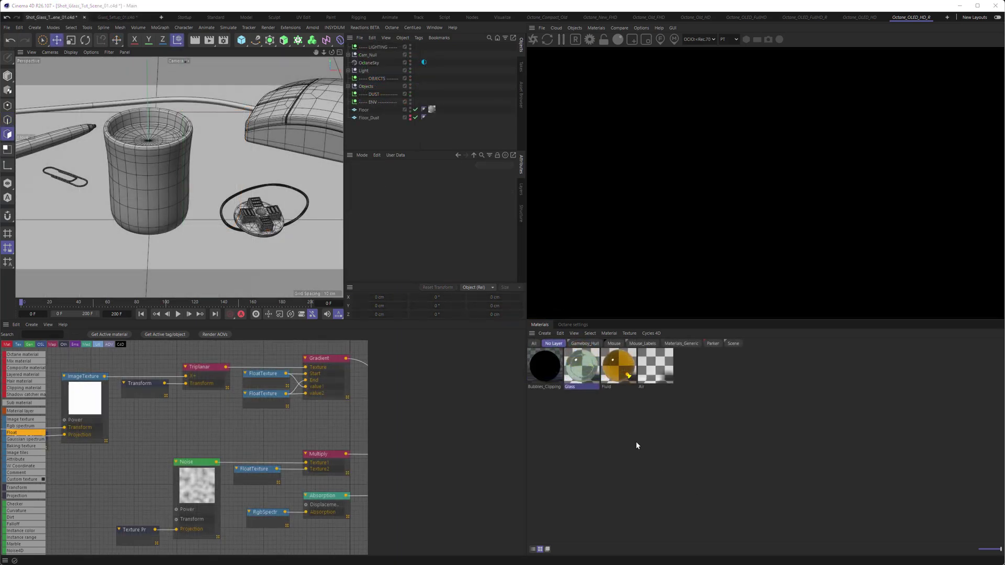
Step: Change the Glass material's Common-tab Priority from -100 to 0
click(586, 367)
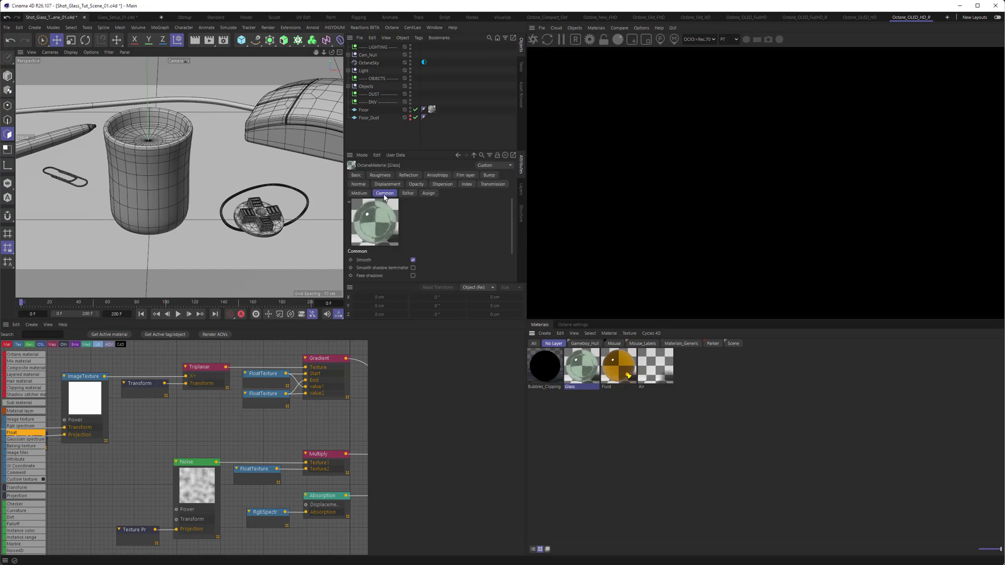
drag(511, 205, 513, 245)
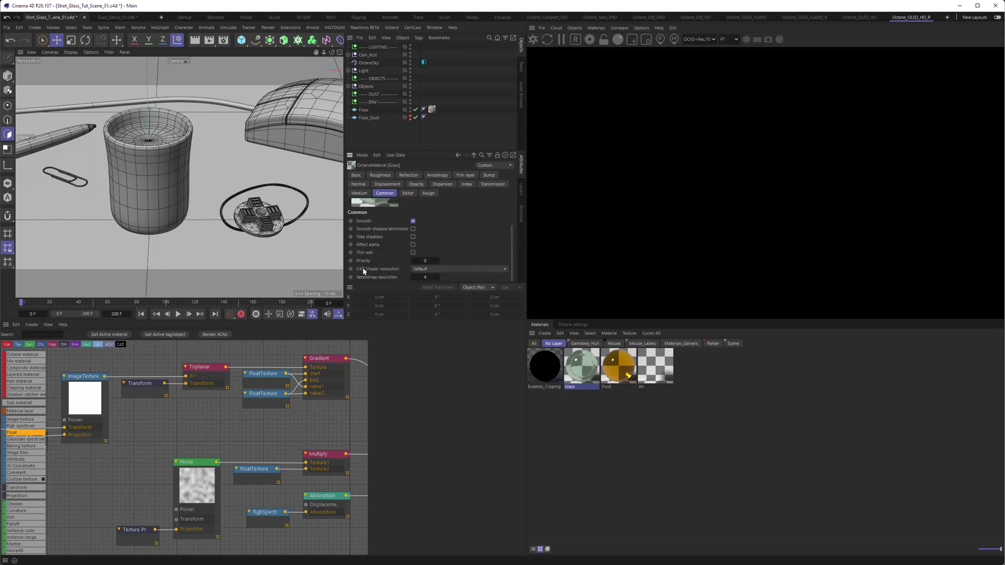
click(427, 260)
drag(427, 260, 482, 259)
click(572, 325)
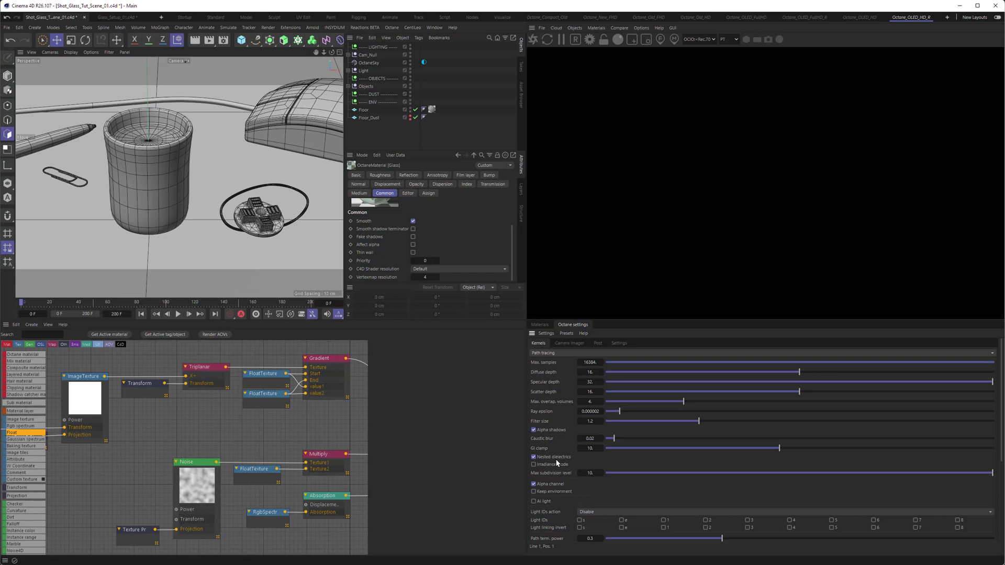
click(539, 325)
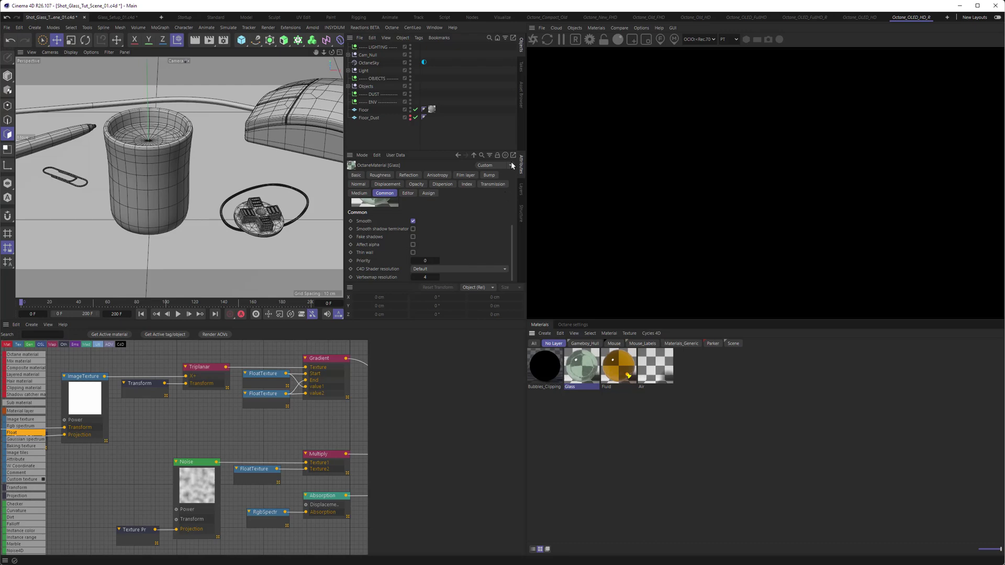
Step: Start the Octane live render to show the shot glass of amber liquid
click(533, 39)
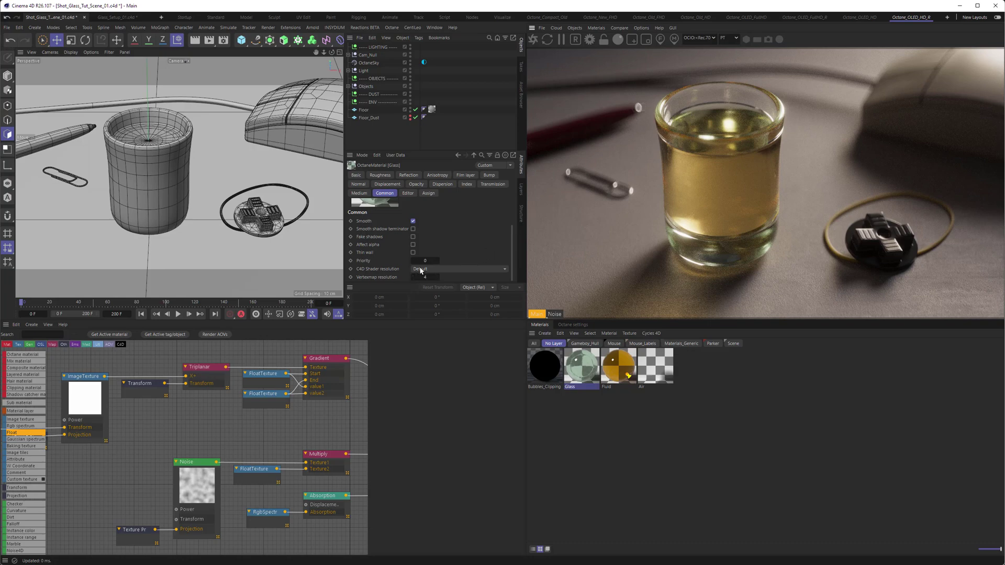
Step: Lower the Glass material's priority to -1 to test the render
drag(420, 262, 438, 264)
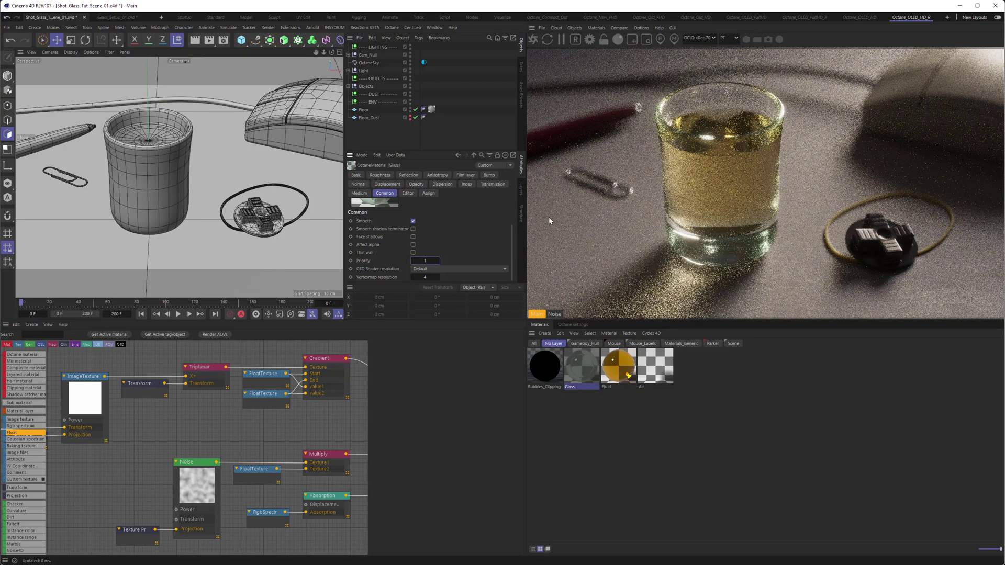
click(413, 261)
click(414, 261)
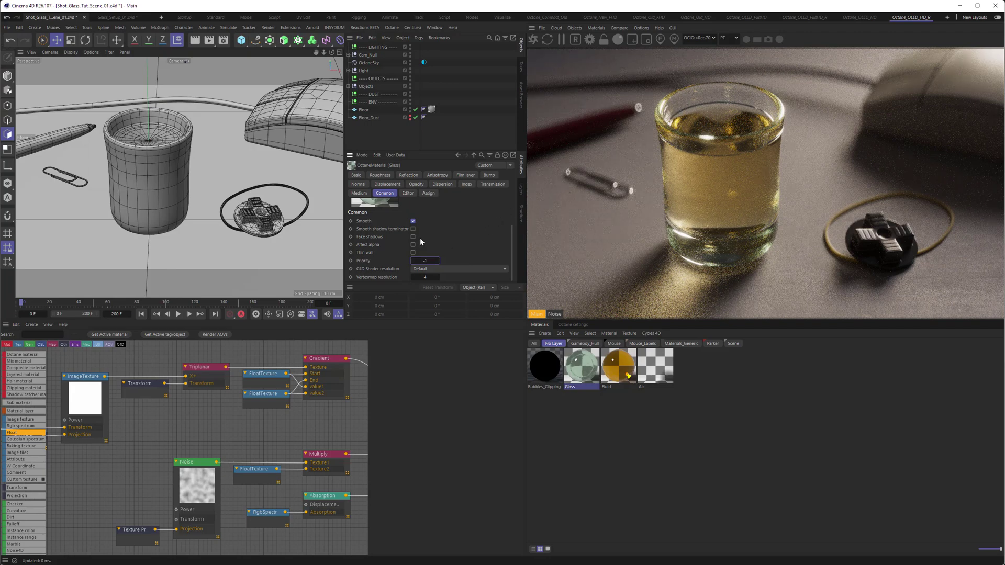
Step: Set the Glass material's priority back to 1
click(425, 261)
text(1)
key(Return)
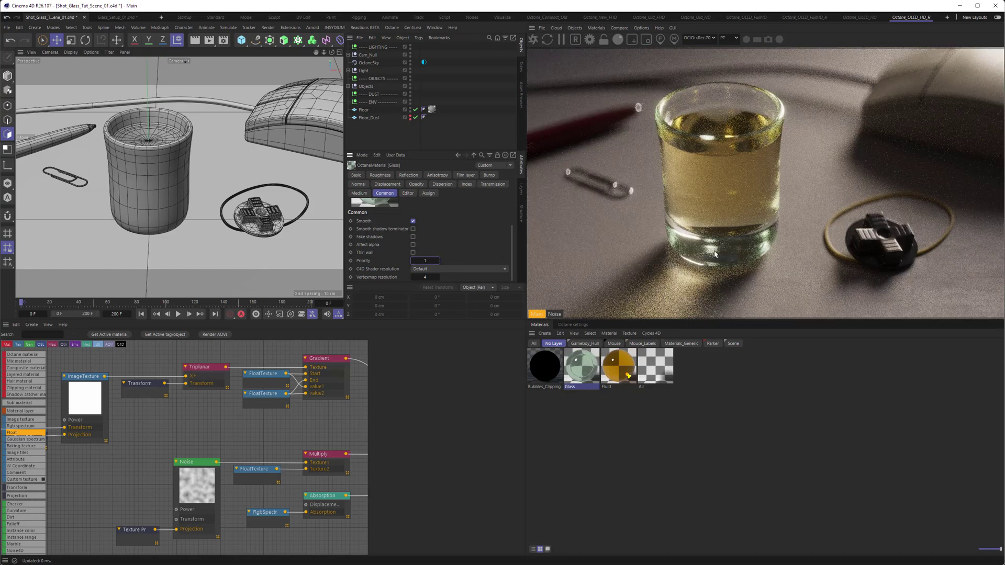
Step: Expand the Objects and Glass groups and make Null_Air_Bubble visible in the render
click(348, 86)
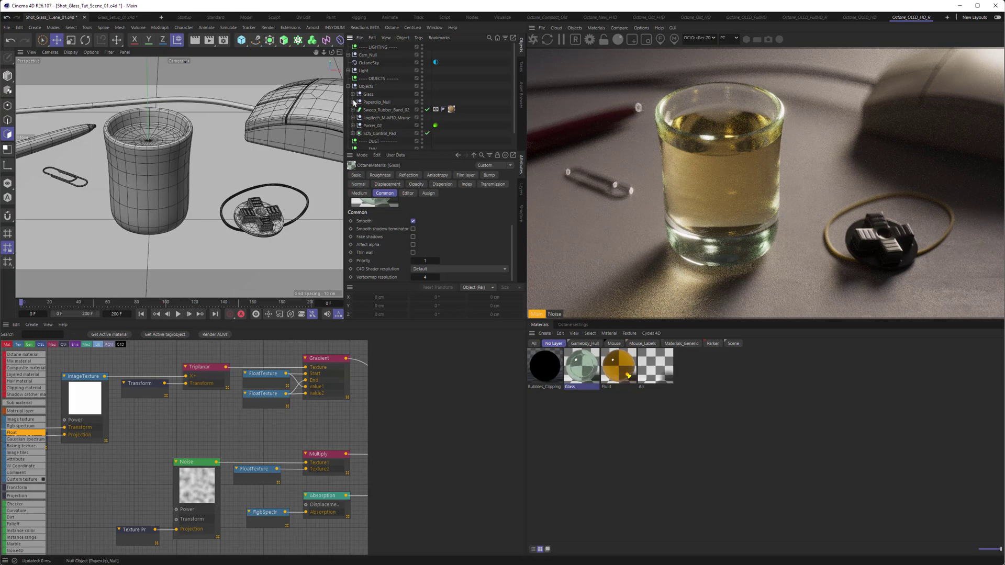
click(353, 94)
click(422, 120)
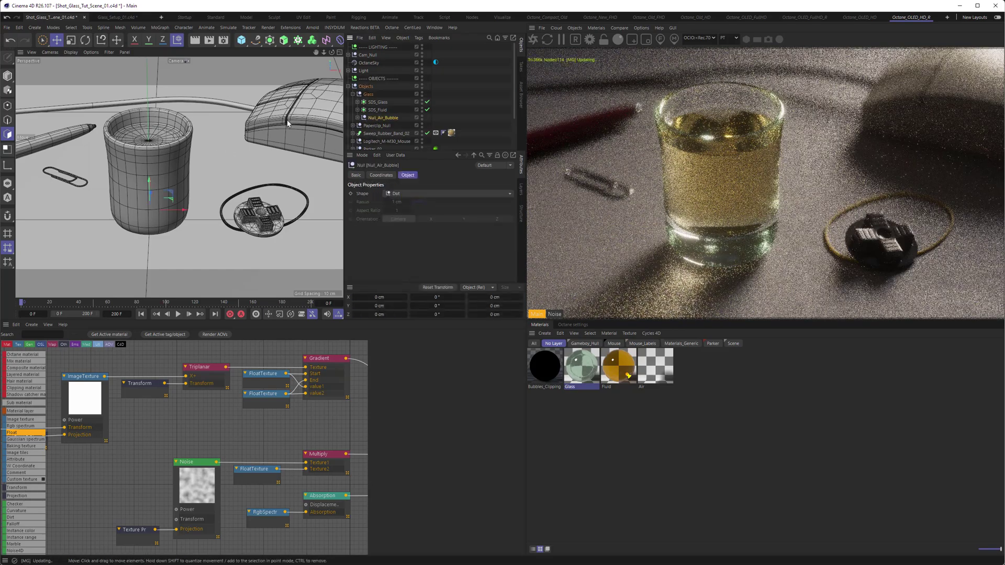
Step: Solo SDS_Air_Bubble and select the Air_Bubble sphere nested inside it
click(357, 117)
click(372, 125)
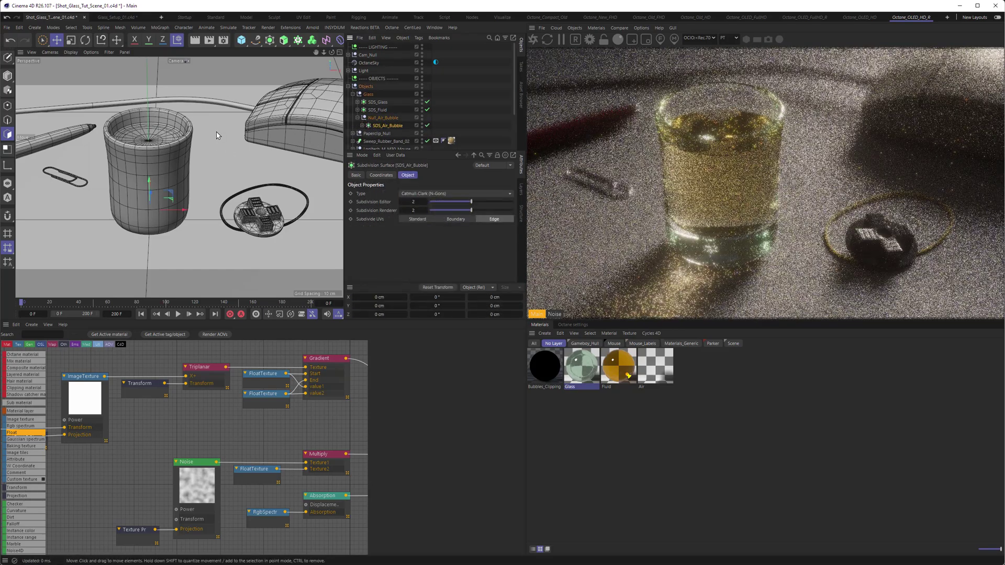
key(alt+s)
key(alt+s)
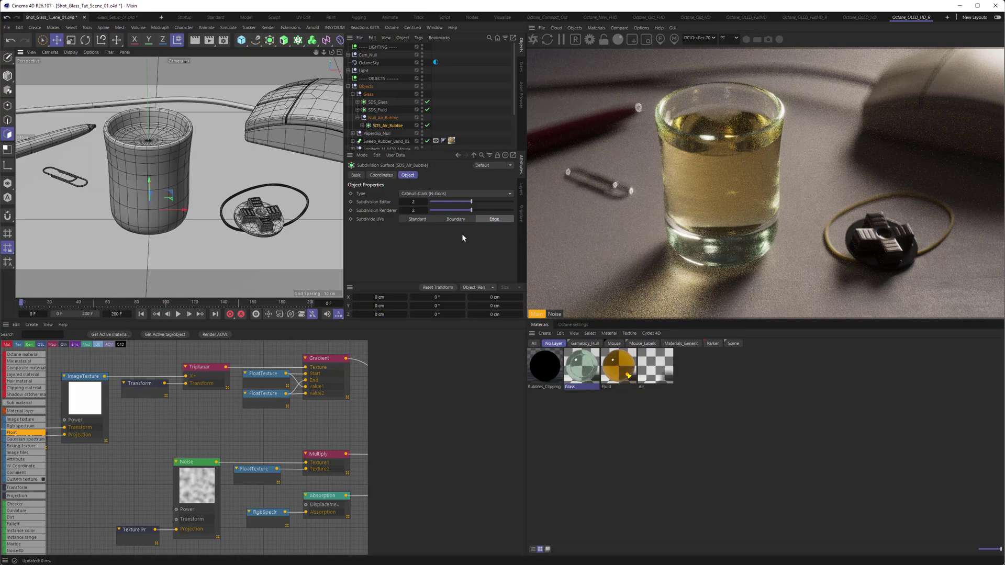
click(362, 126)
click(382, 133)
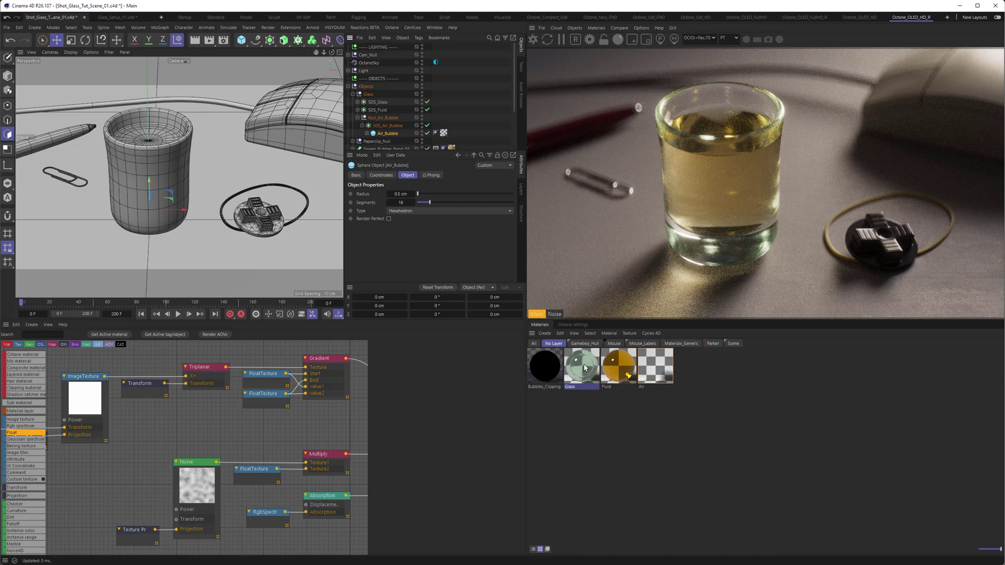
Step: Inspect the Air material's Basic properties and refraction index
click(658, 372)
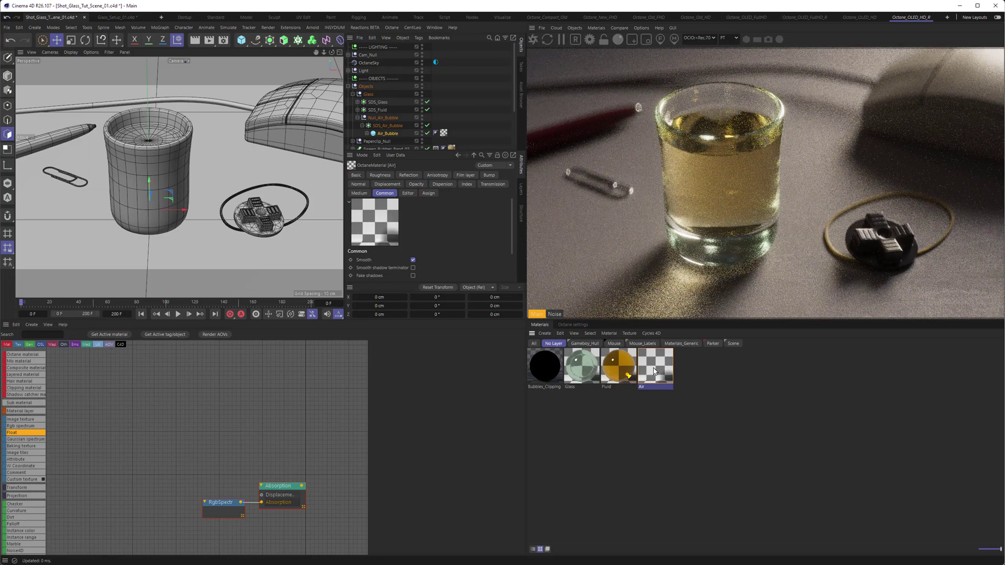
click(359, 177)
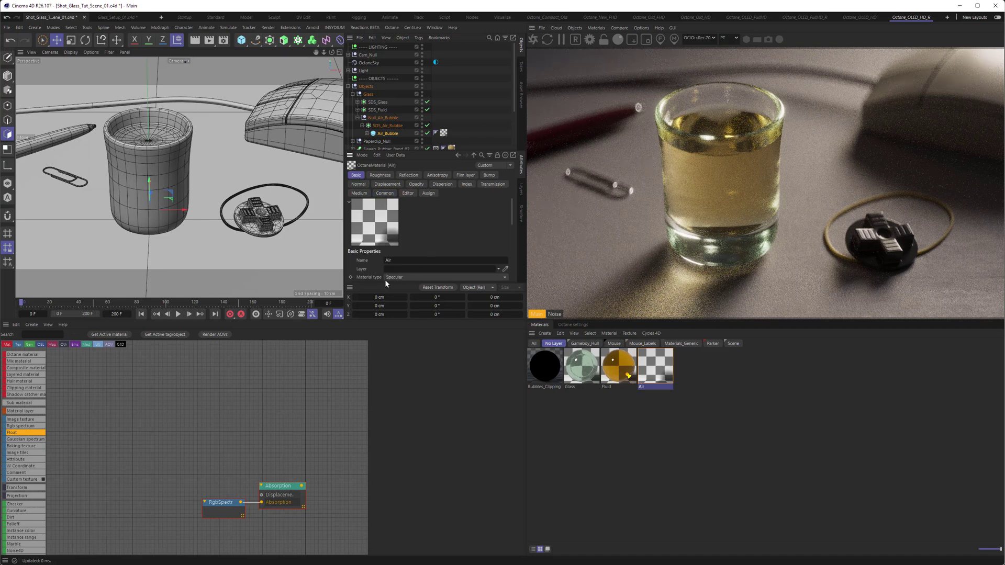
click(465, 184)
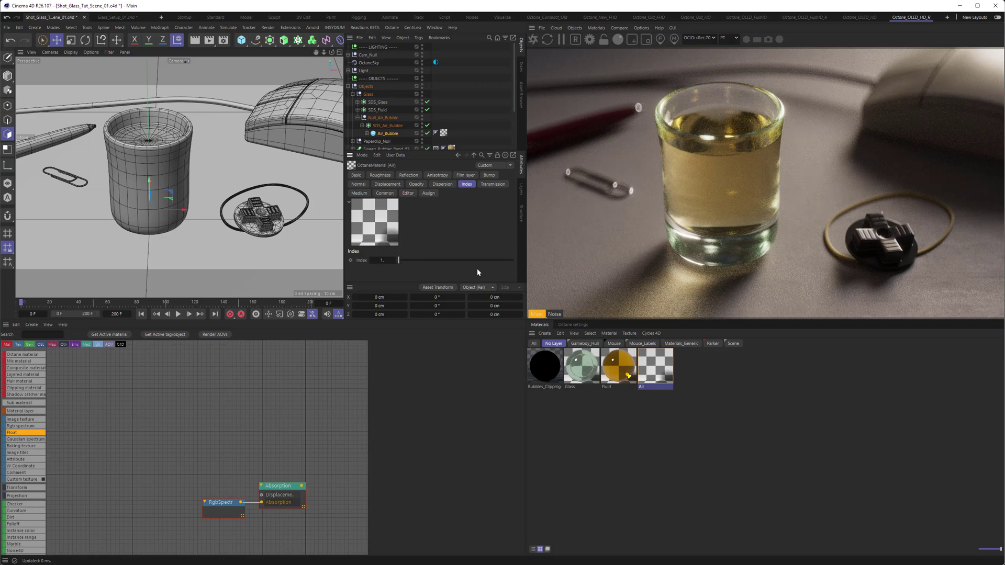
Step: Compare the Glass material's Common priority, then edit the Air material's priority field
click(586, 372)
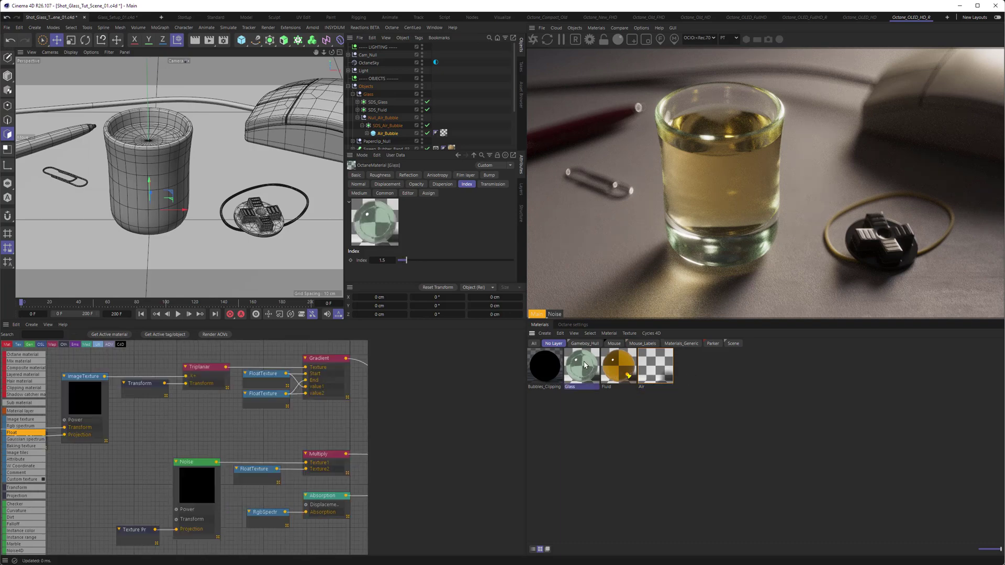
click(385, 194)
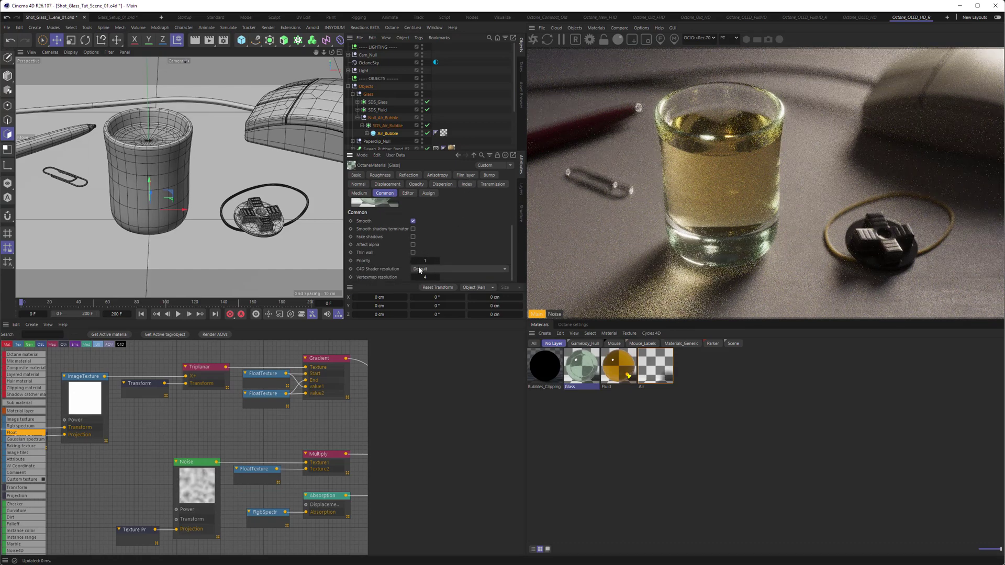
click(655, 366)
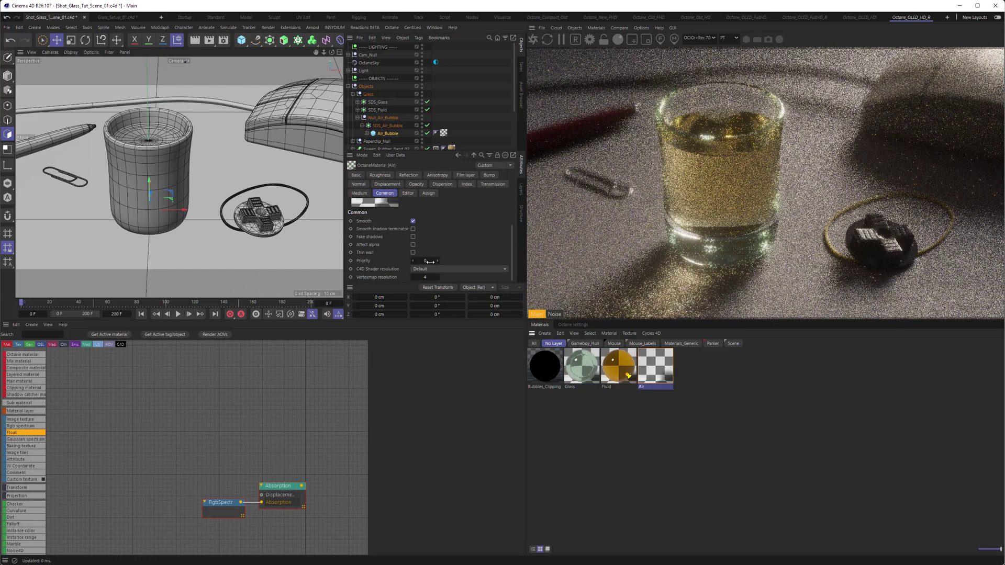
click(425, 260)
Step: Enter 2 as the Air material's priority
text(2)
key(Return)
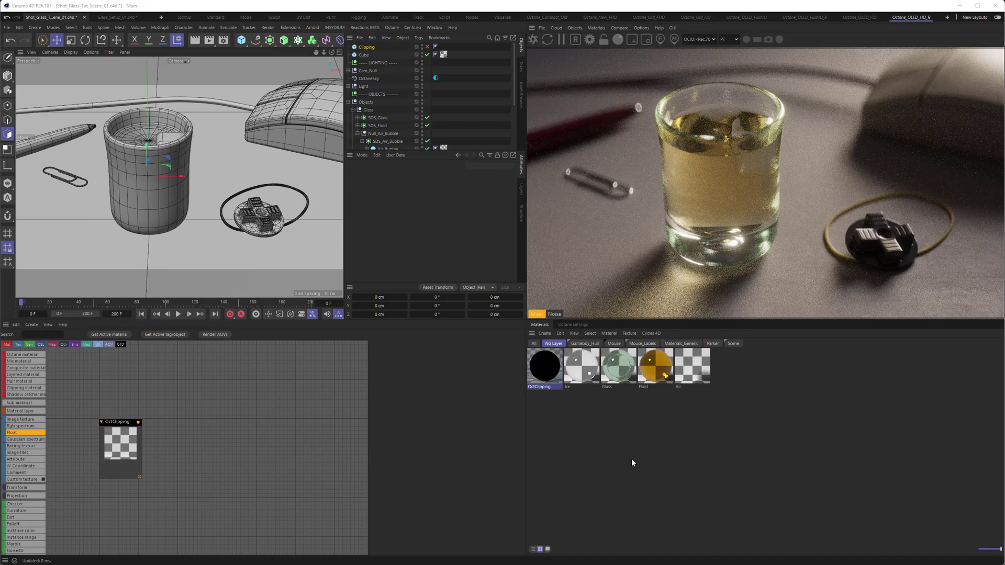
Step: Open the OctClipping material and adjust its priority value
click(550, 375)
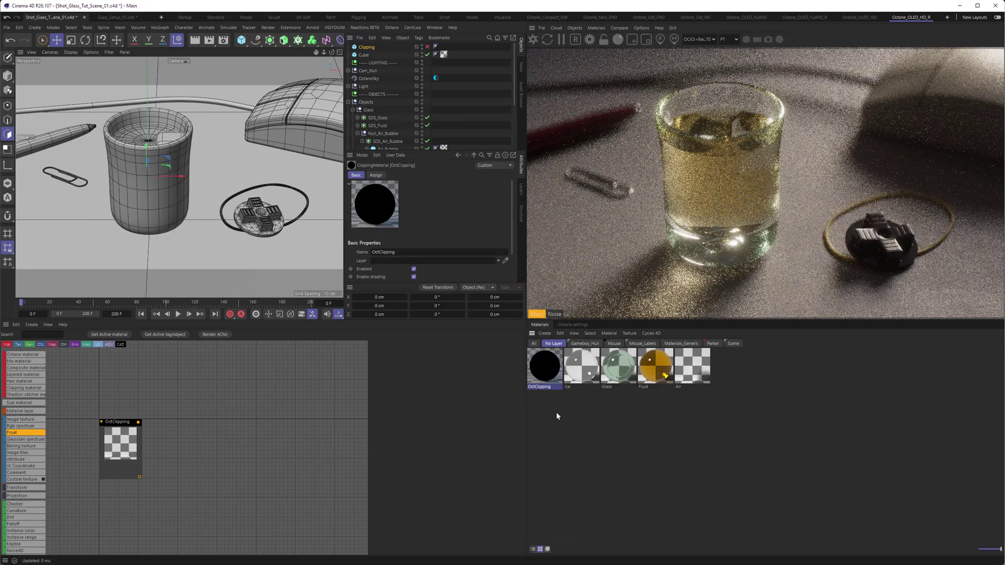
click(596, 27)
mouse_move(628, 69)
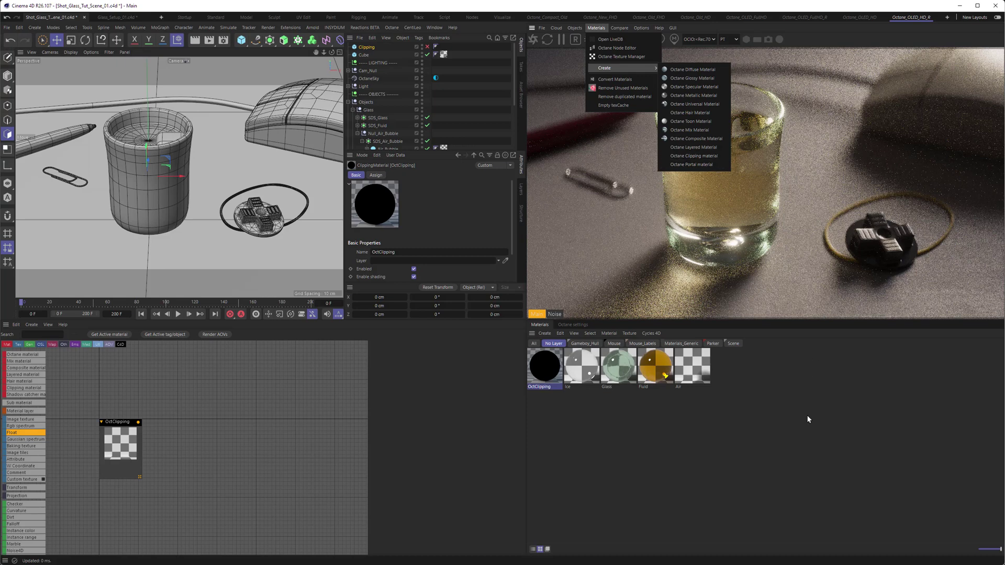
click(662, 433)
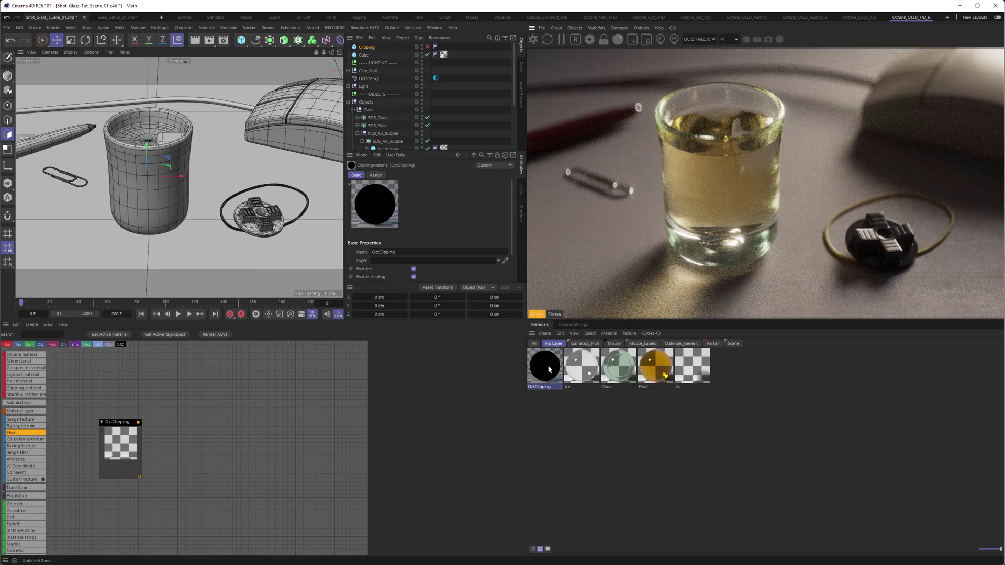
scroll(513, 241, down, 2)
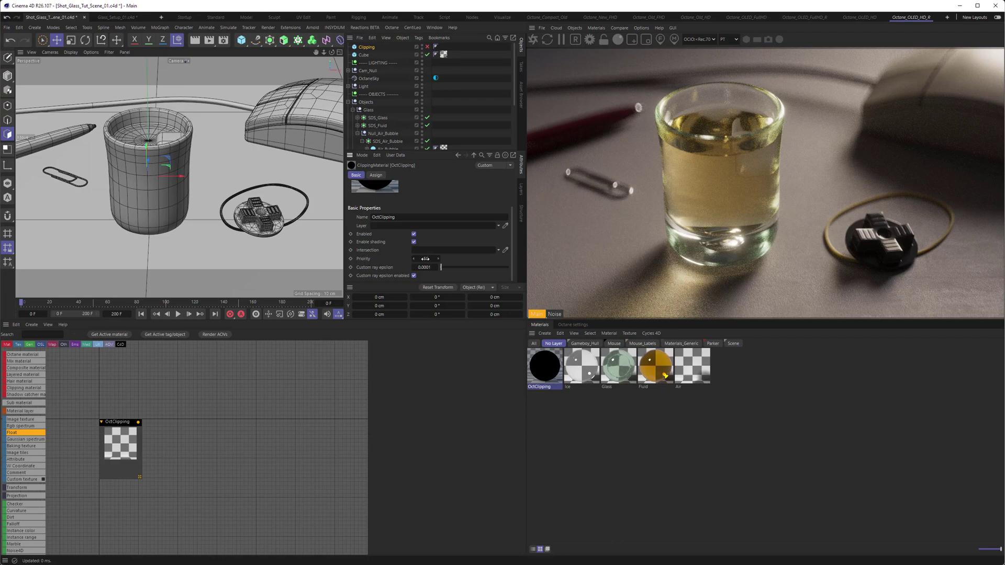
drag(425, 258, 427, 258)
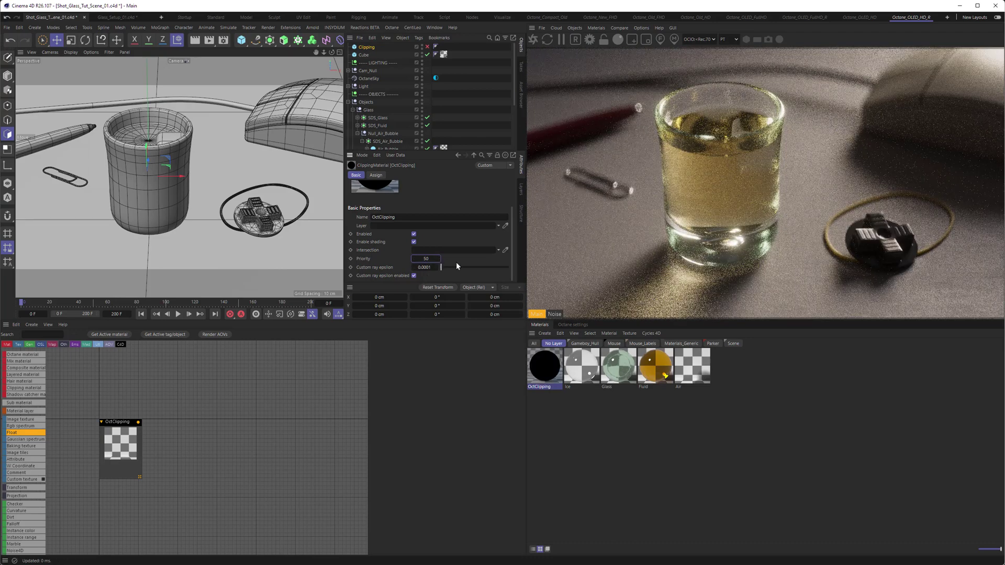
Step: Toggle All and No Layer tabs, then check Ice, Glass, Fluid and Air priorities
click(535, 344)
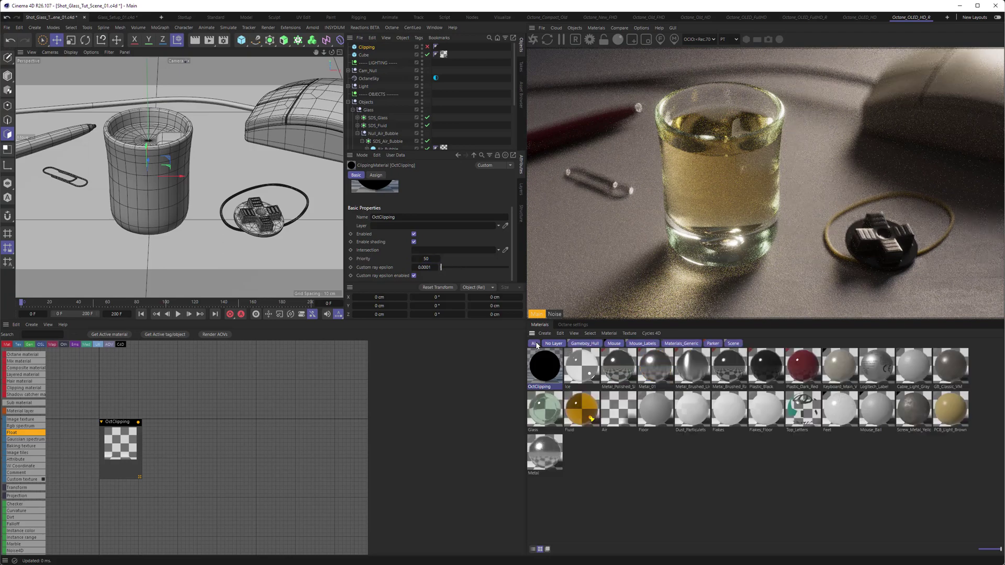
click(557, 344)
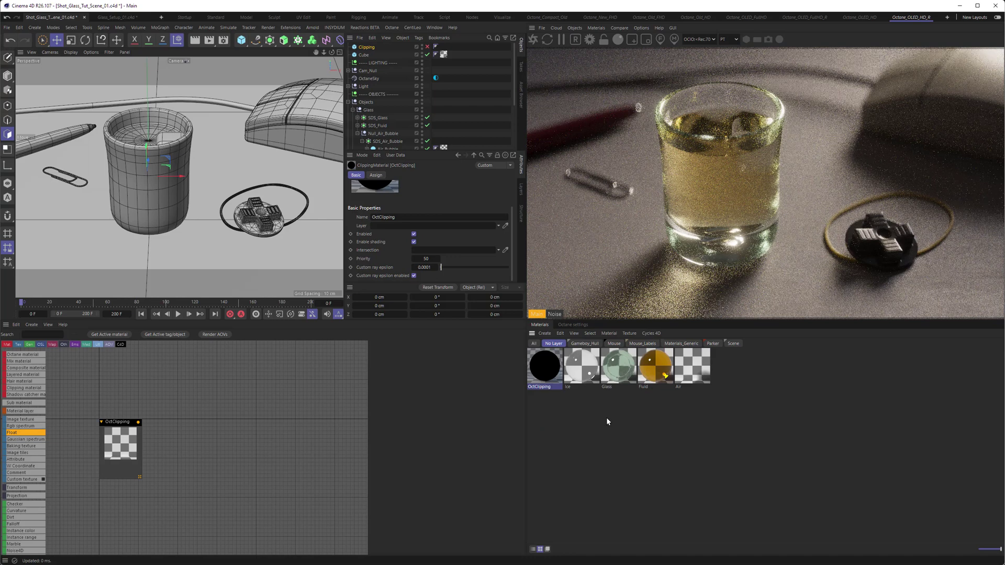
click(585, 373)
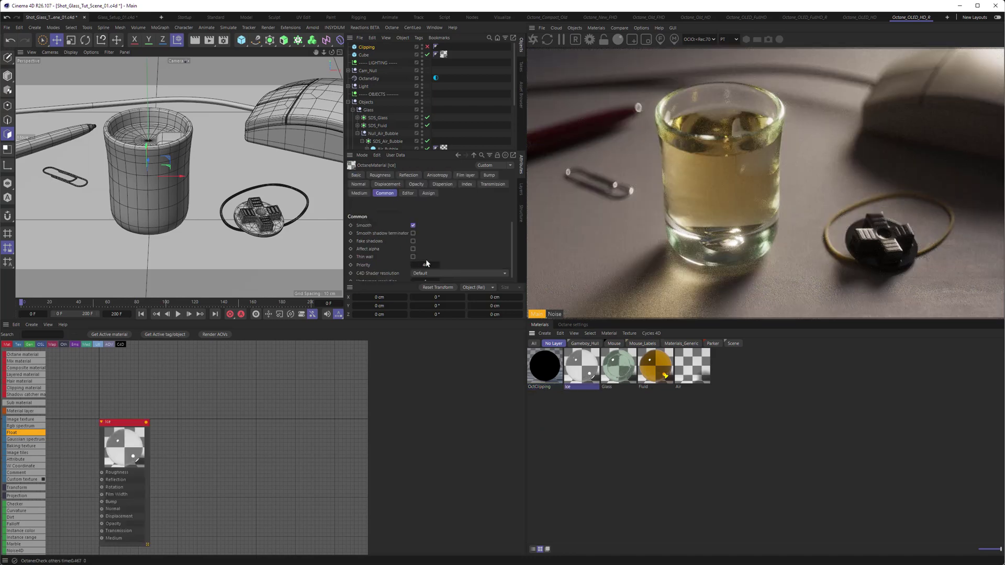
click(611, 371)
key(Right)
key(Right)
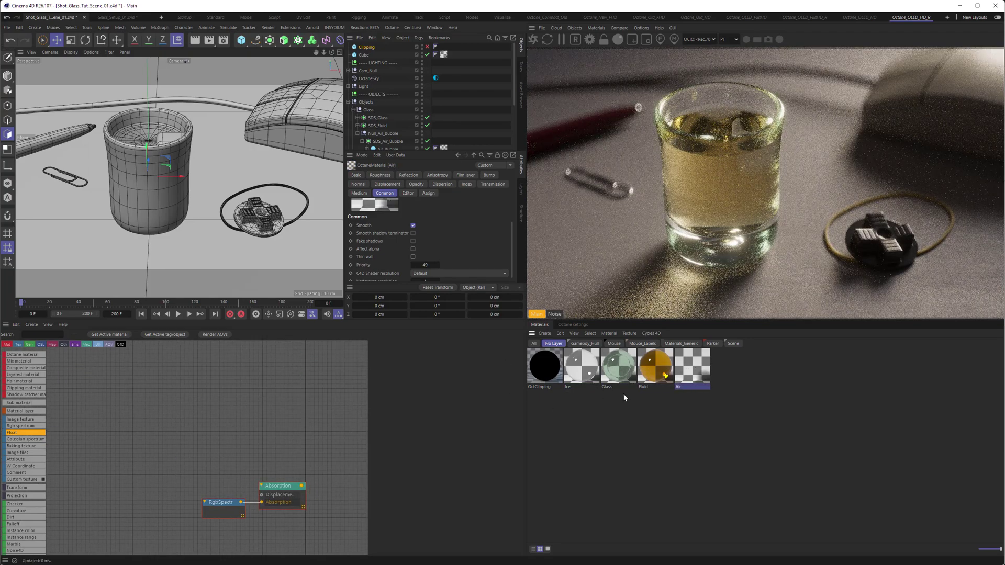
Step: Enable the Clipping cube, check the Top view, and apply OctClipping to it
click(428, 46)
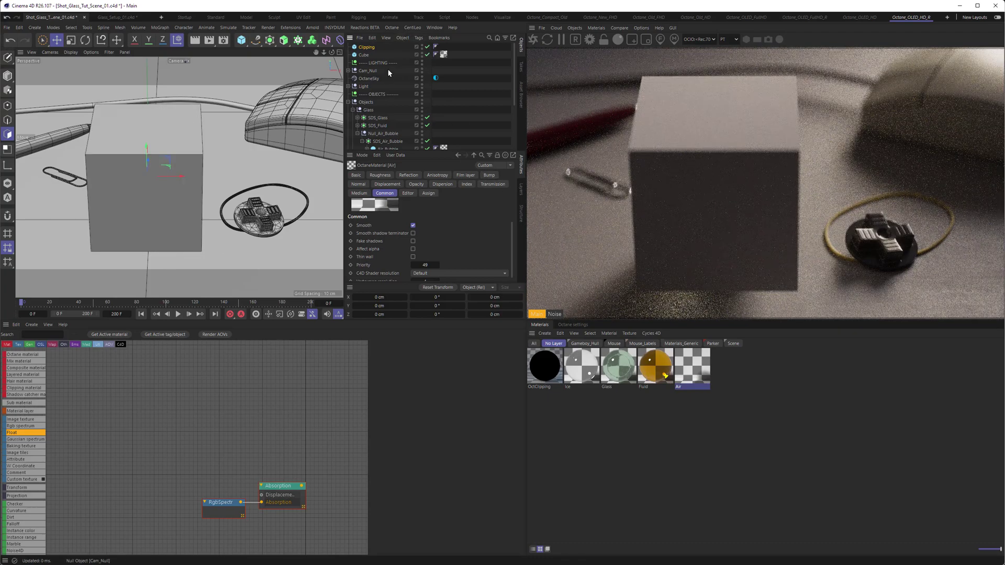
key(F2)
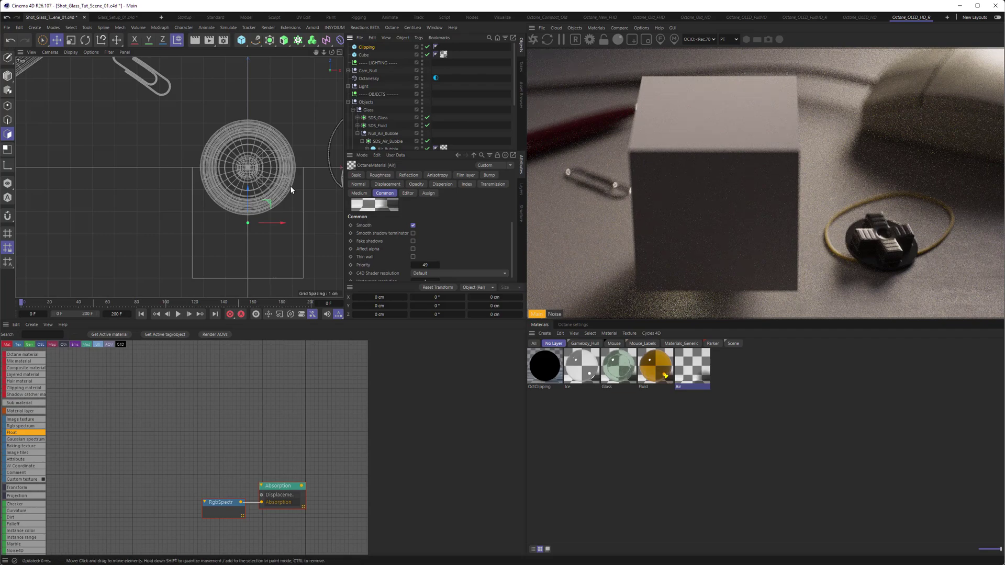
key(F1)
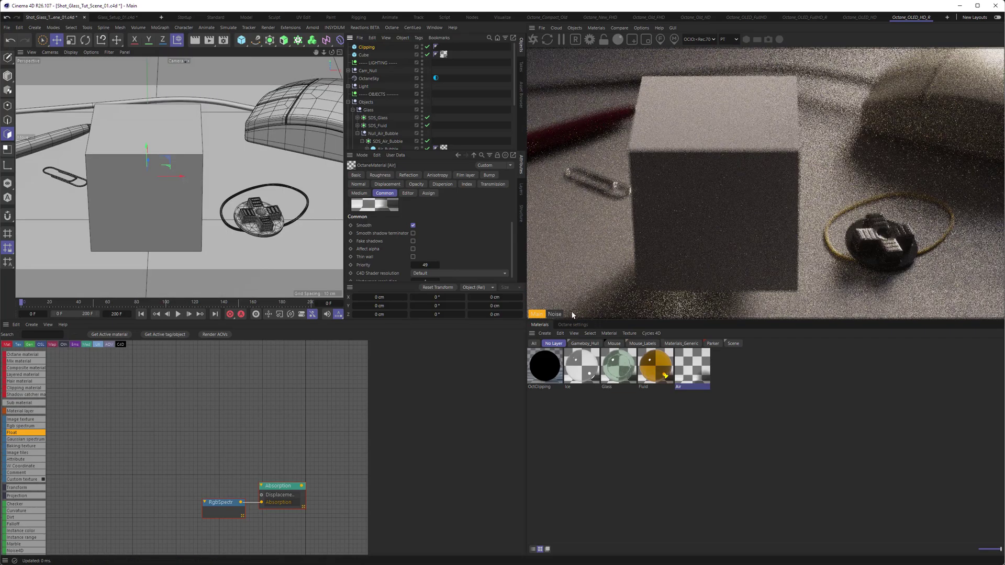
drag(545, 371, 373, 48)
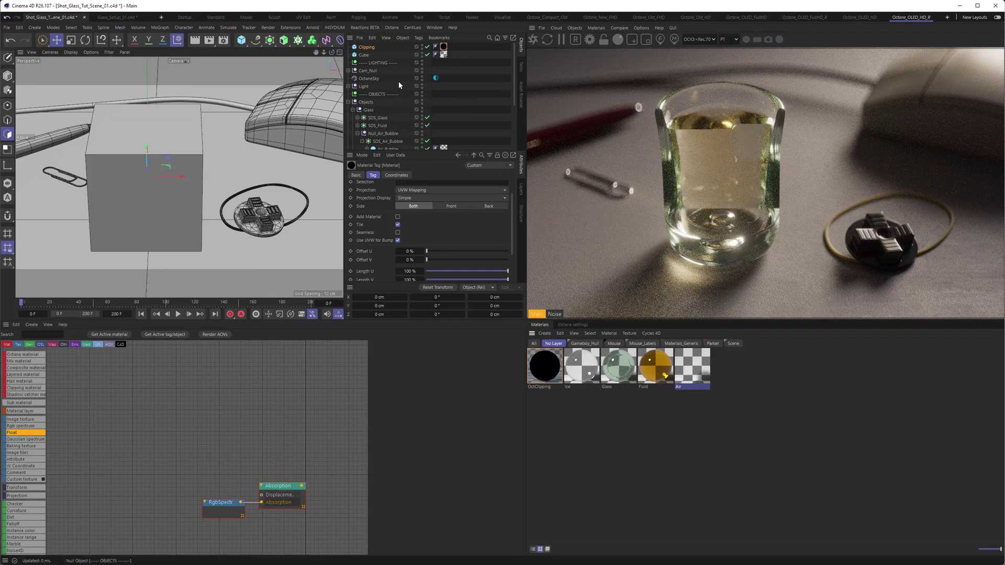
Step: Switch to the Default Camera and move the Clipping cube down below the glass
click(179, 65)
click(183, 68)
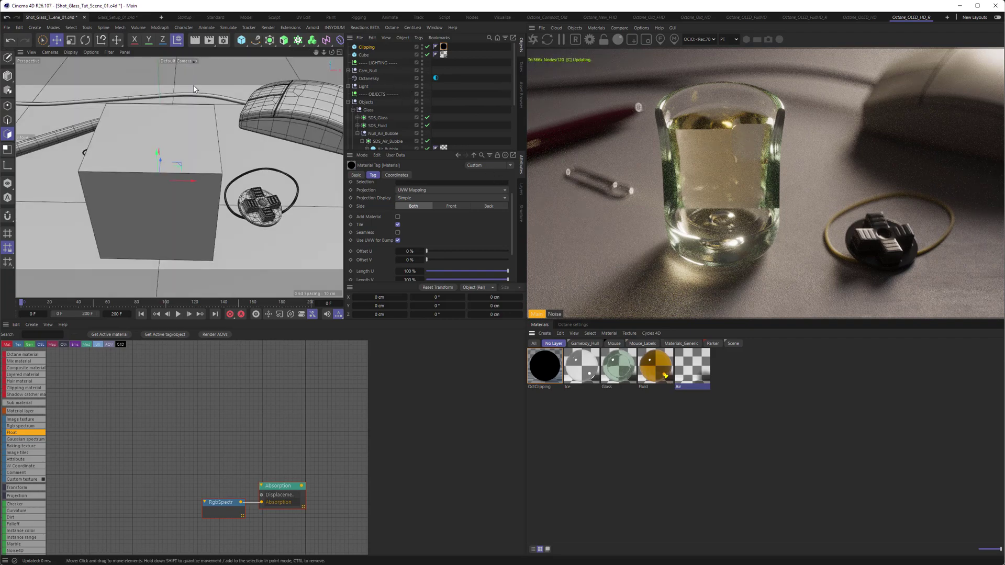
alt+drag(131, 138, 215, 165)
scroll(216, 170, up, 5)
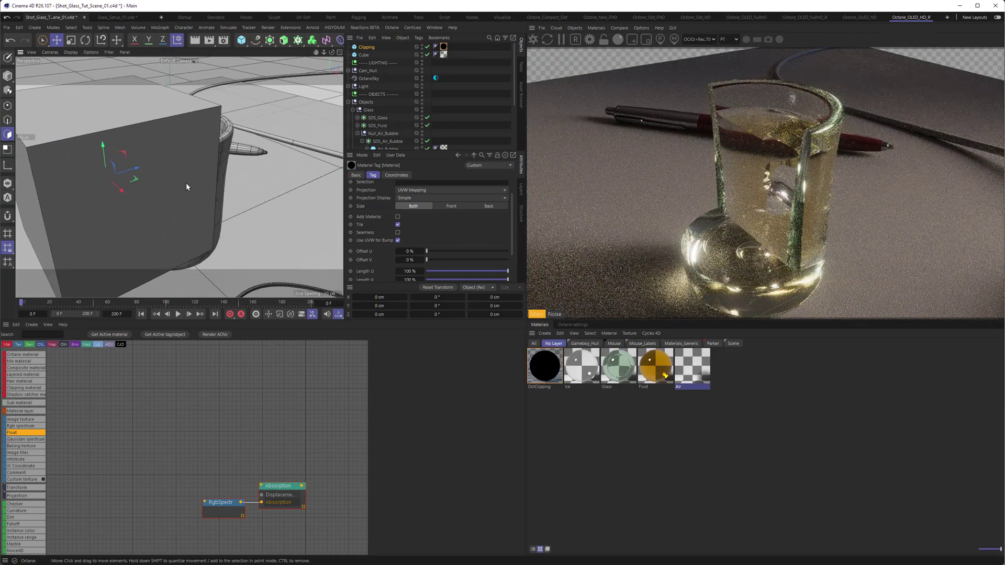
drag(103, 147, 87, 89)
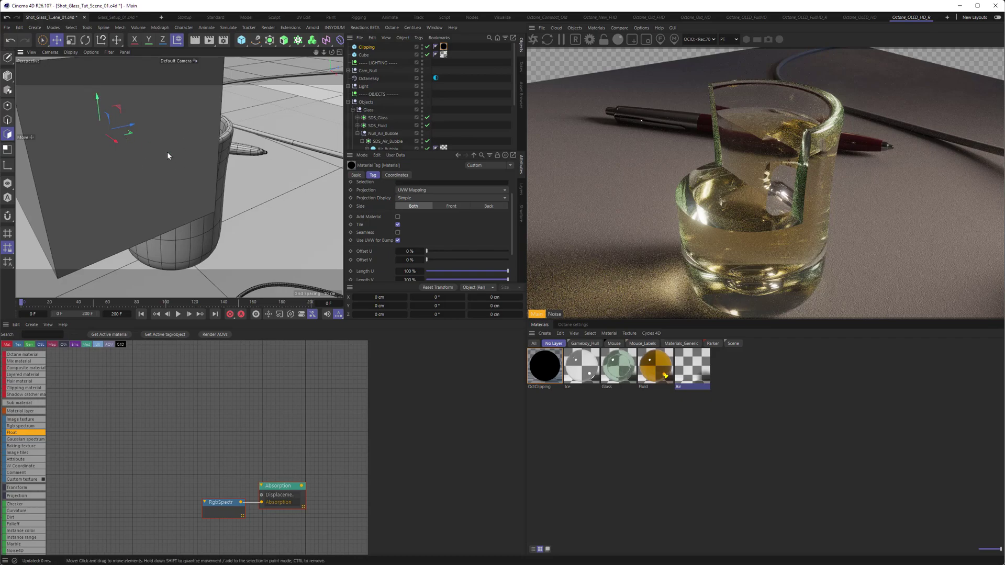
drag(226, 173, 127, 217)
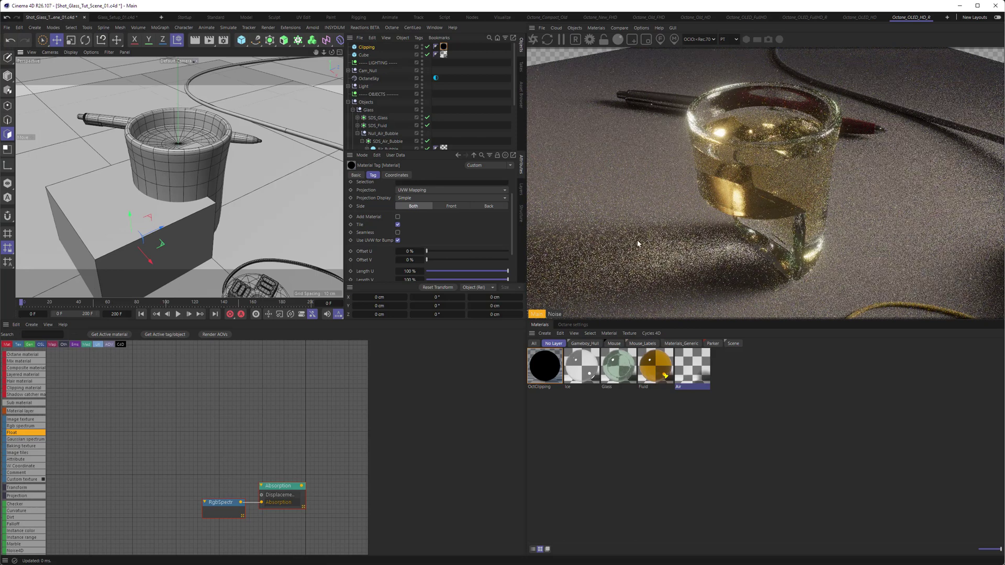
Step: Keep OctClipping's priority at 50 and raise the cube 4.2 cm into the glass
click(545, 365)
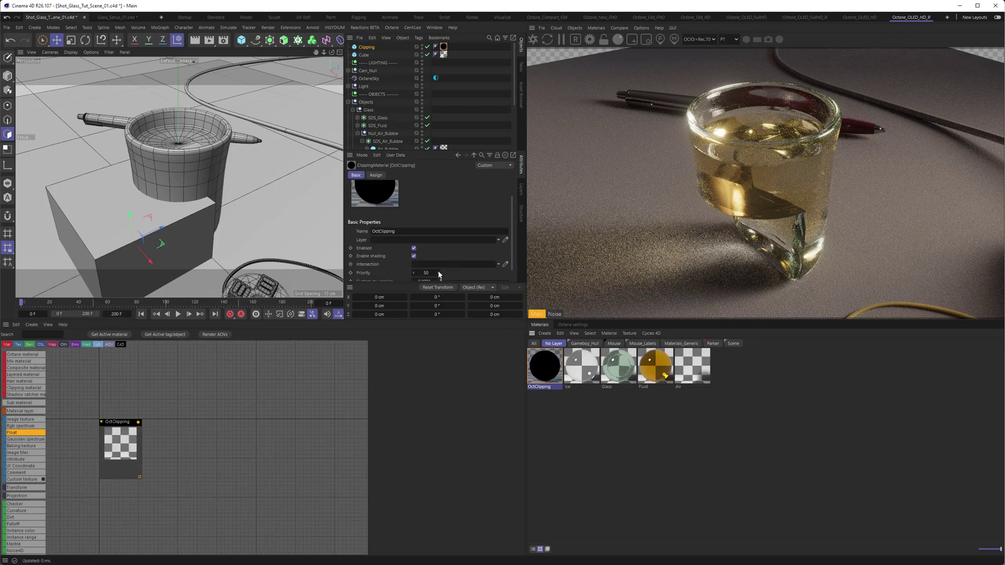
click(438, 271)
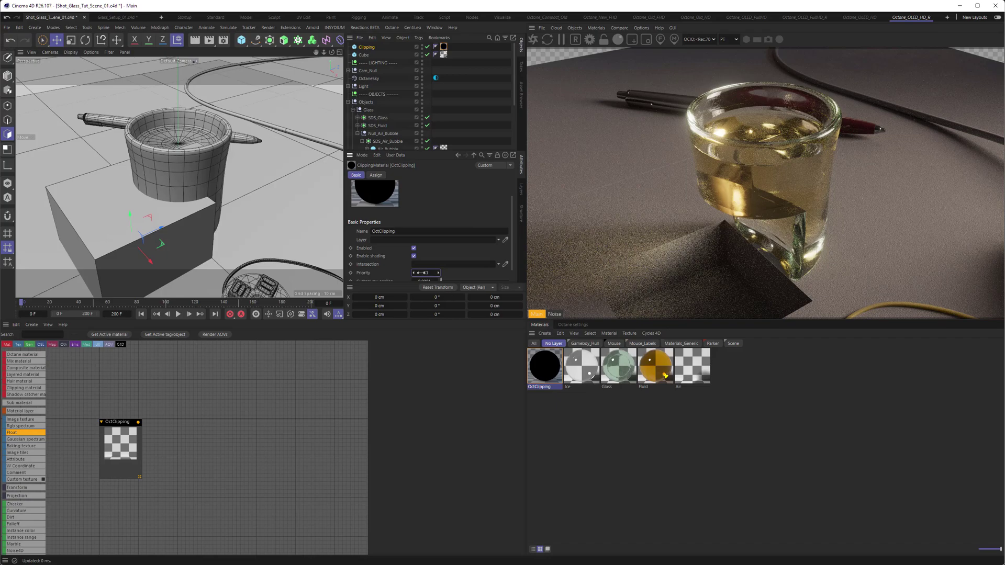
drag(417, 273, 415, 273)
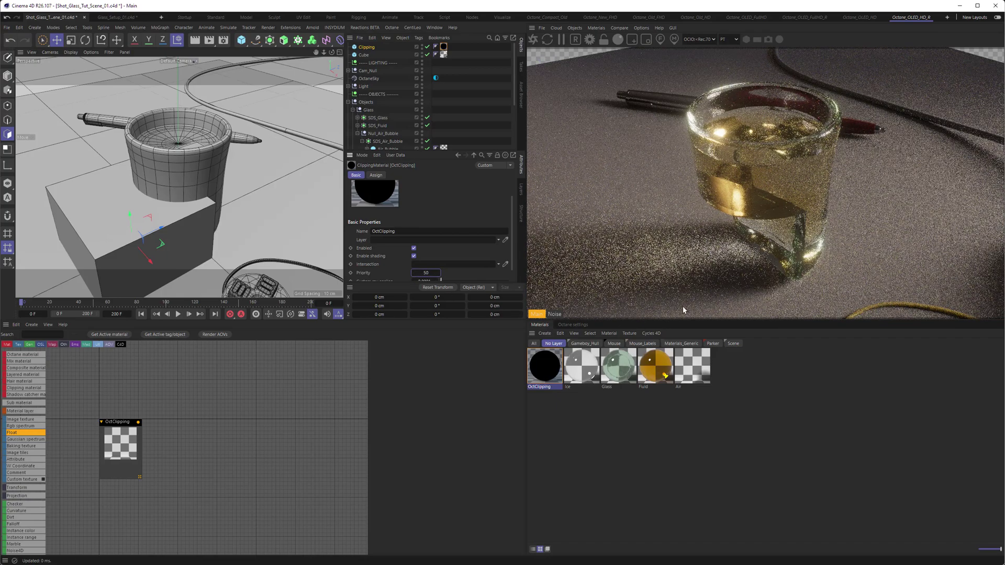
drag(135, 218, 118, 130)
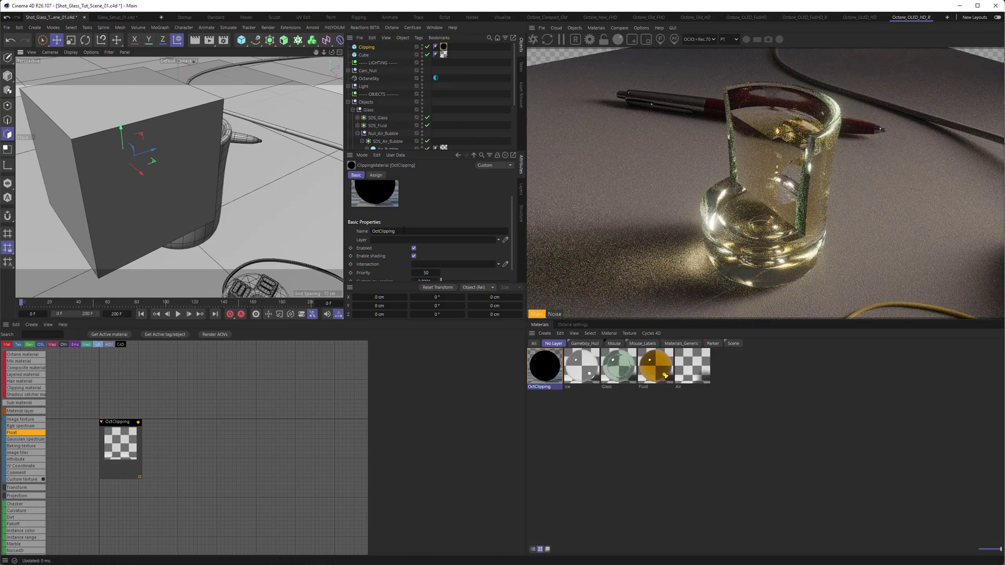
Step: Scroll OctClipping's attributes to Custom ray epsilon and orbit around the clipping cube
scroll(492, 262, down, 1)
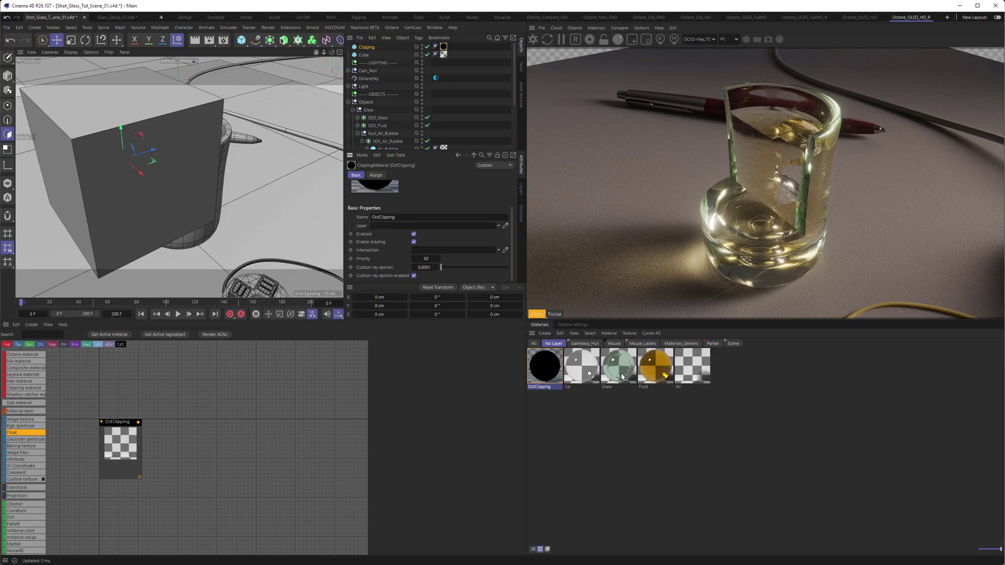
click(413, 242)
mouse_move(205, 152)
alt+mouse_down()
mouse_move(231, 159)
mouse_move(222, 153)
alt+mouse_up()
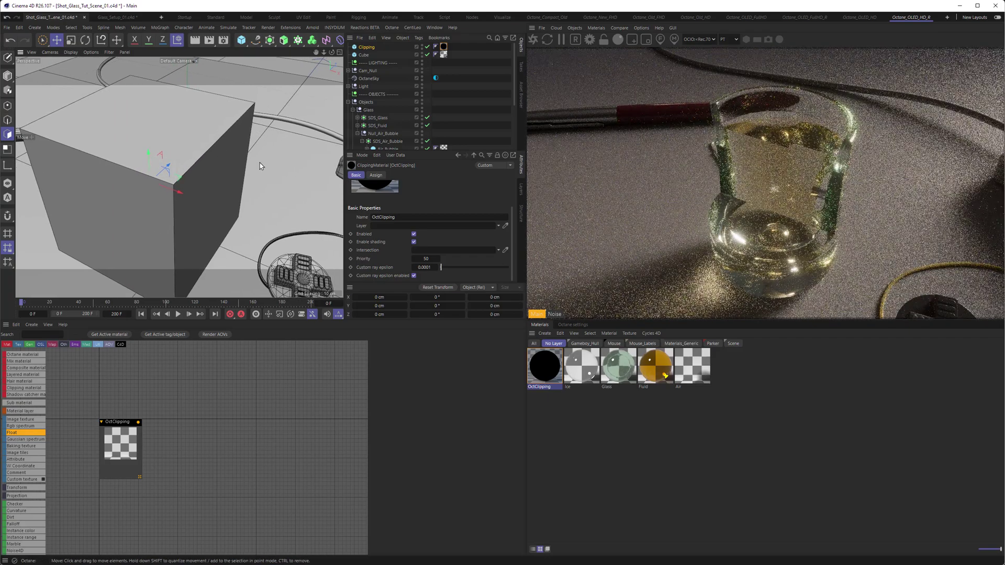
Step: Switch the viewport back to the scene Camera to frame the clipped shot glass
click(180, 61)
click(195, 78)
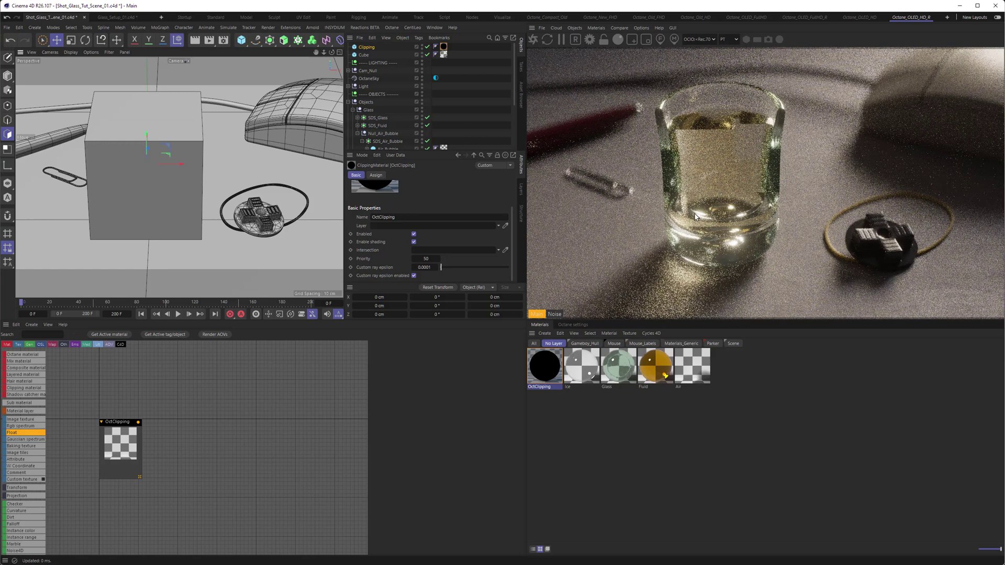